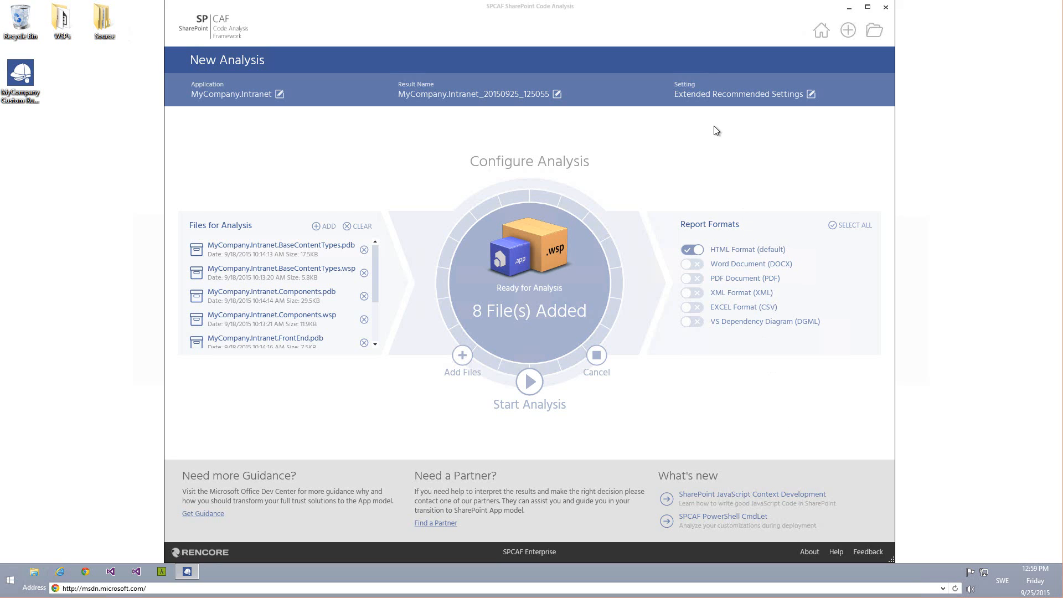
- Open the analysis's Extended Recommended Settings in the Settings Editor and maximize the editor window
left_click(699, 93)
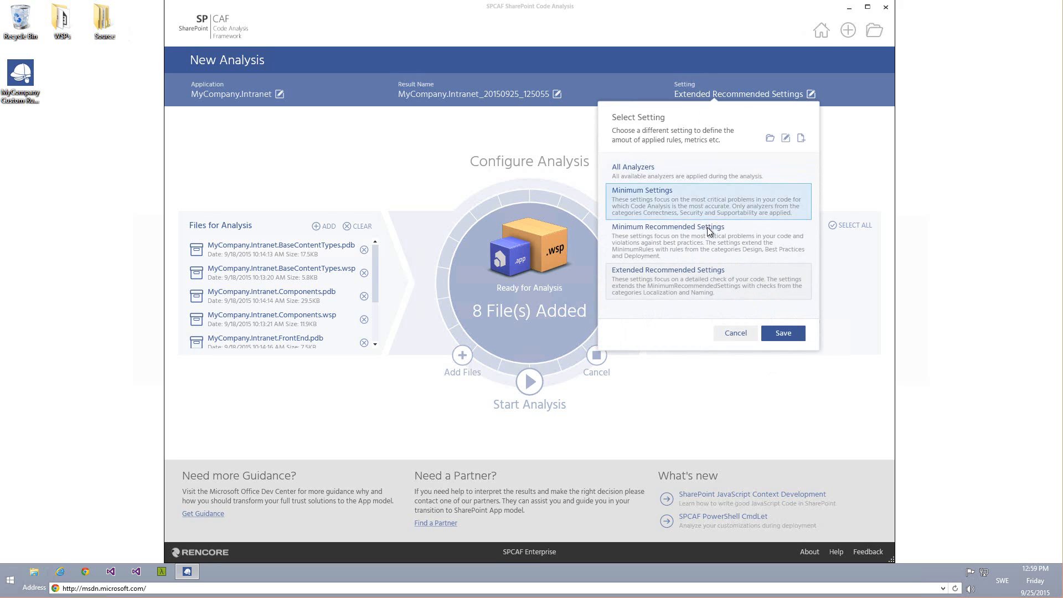
left_click(785, 138)
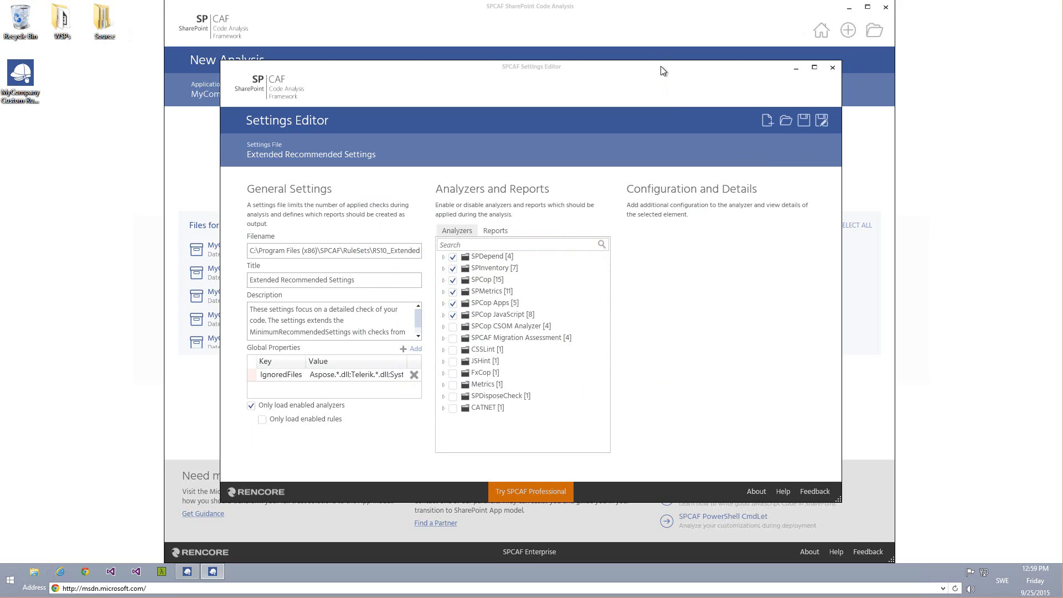
left_click(813, 68)
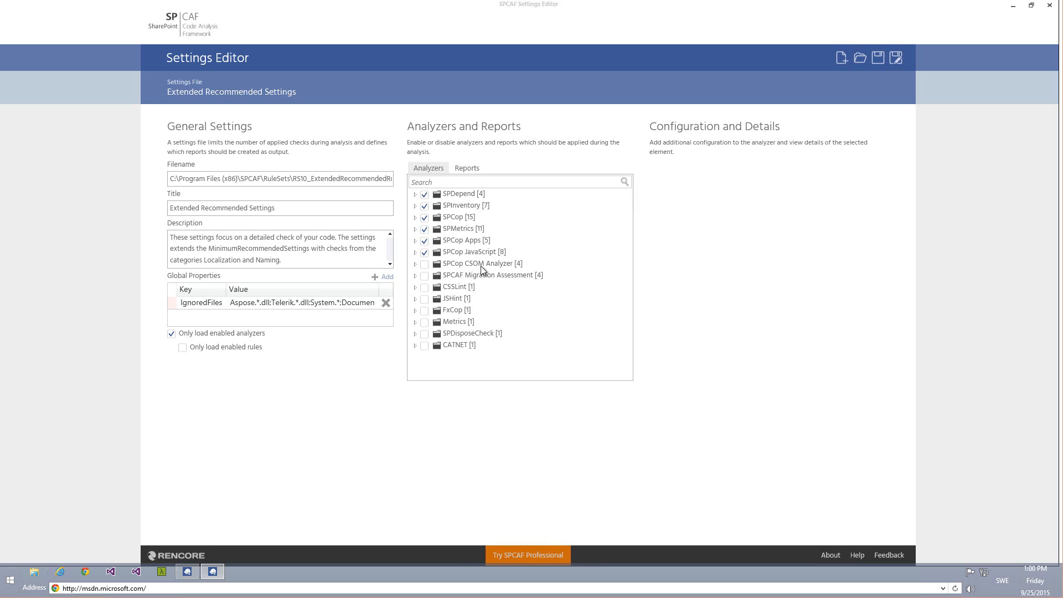
- Enable the SPCop CSOM Analyzer and SPCAF Migration Assessment analyzers and display the CSOM analyzer's details
left_click(423, 265)
left_click(424, 276)
left_click(452, 265)
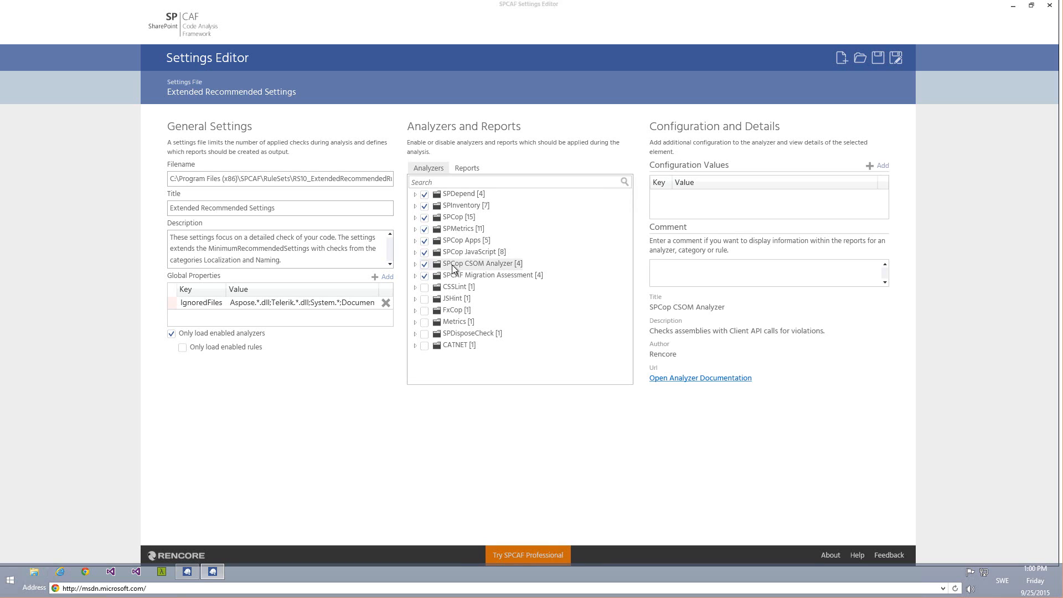
- Try disabling the exception handling rule under CSOM Best Practices, then re-enable it and collapse the CSOM analyzer
left_click(414, 264)
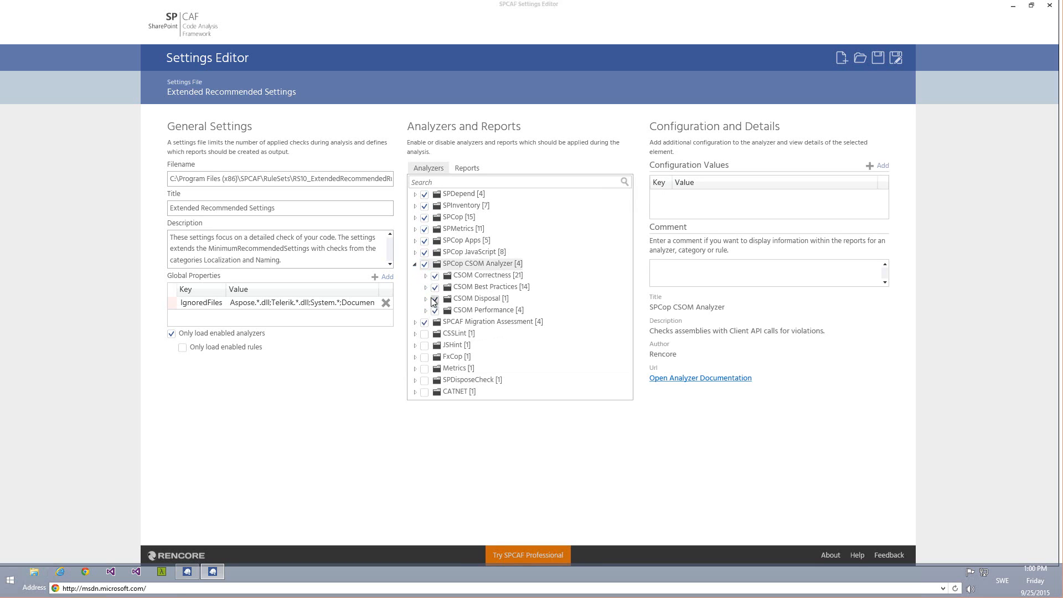
left_click(424, 288)
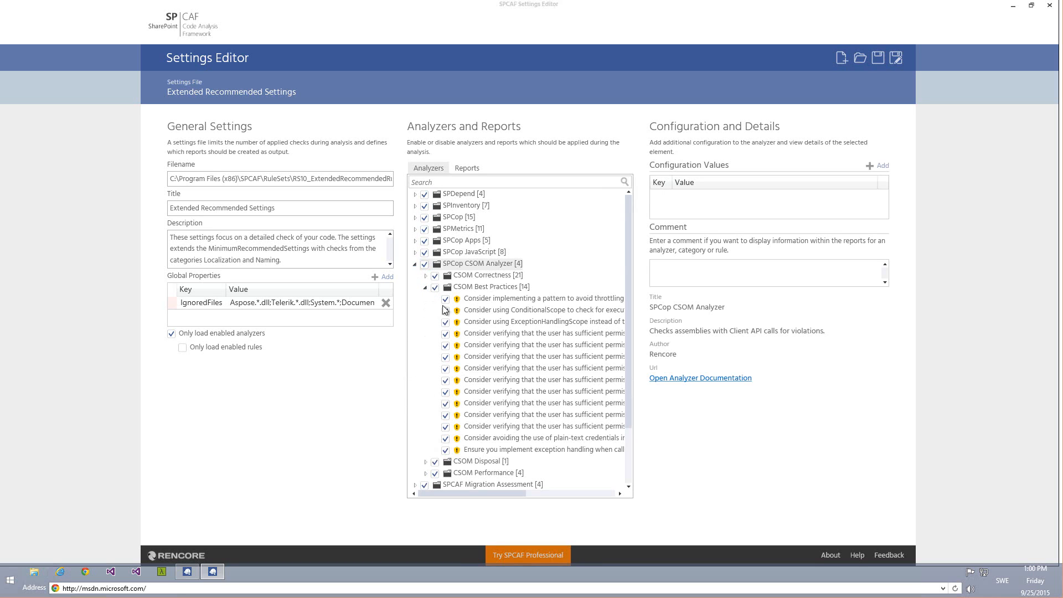
left_click_drag(501, 493, 517, 492)
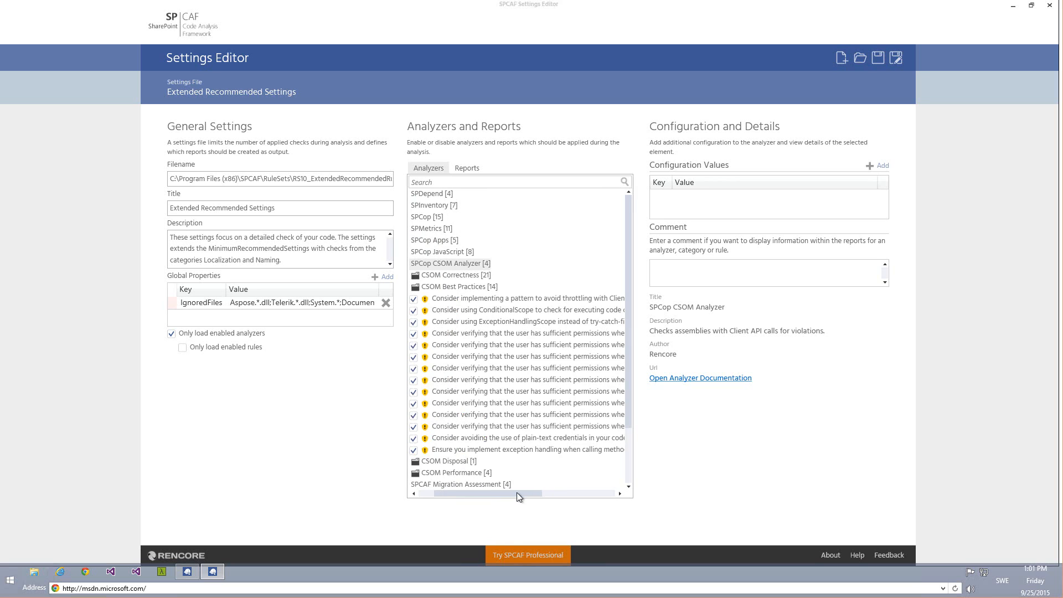
left_click(416, 450)
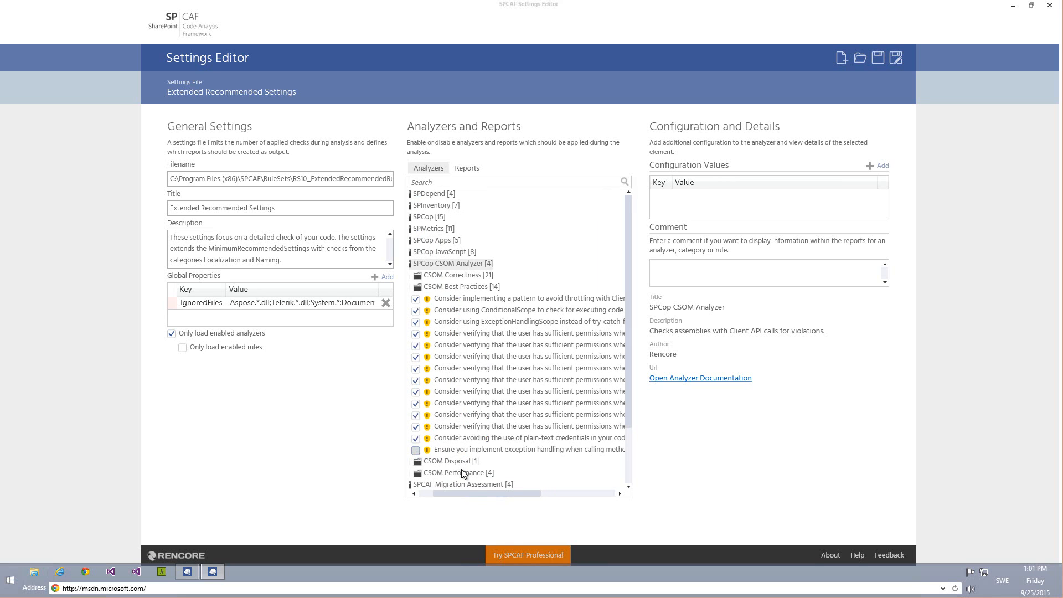
left_click_drag(477, 493, 464, 493)
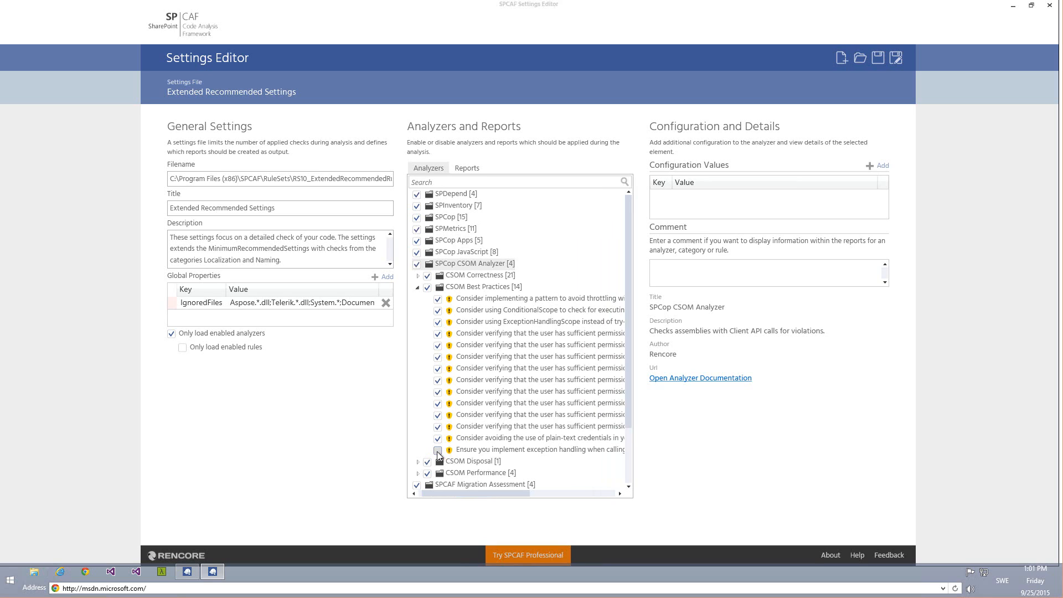
left_click_drag(447, 490, 442, 490)
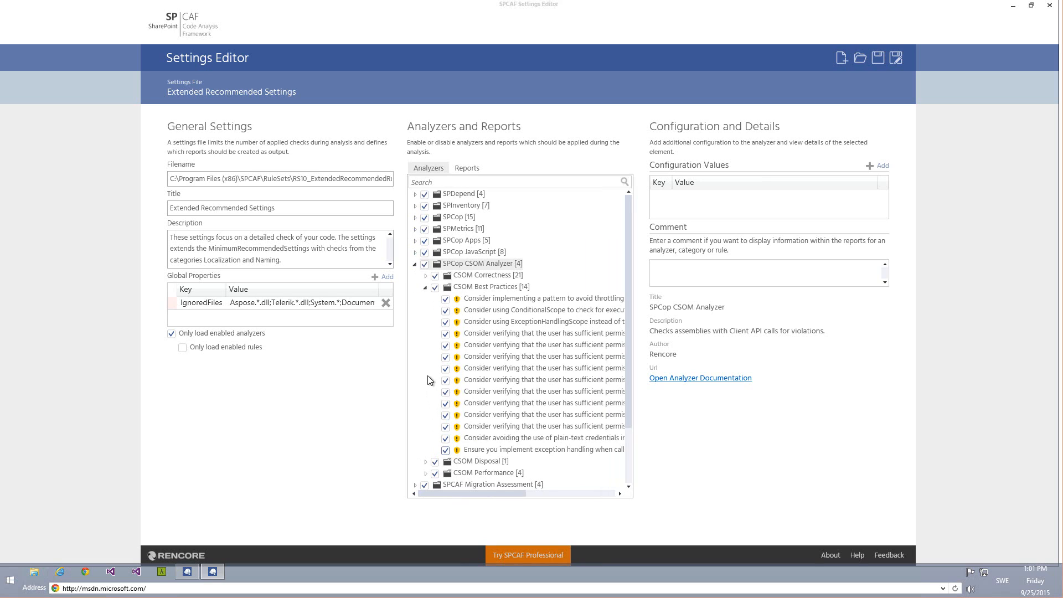
left_click(425, 287)
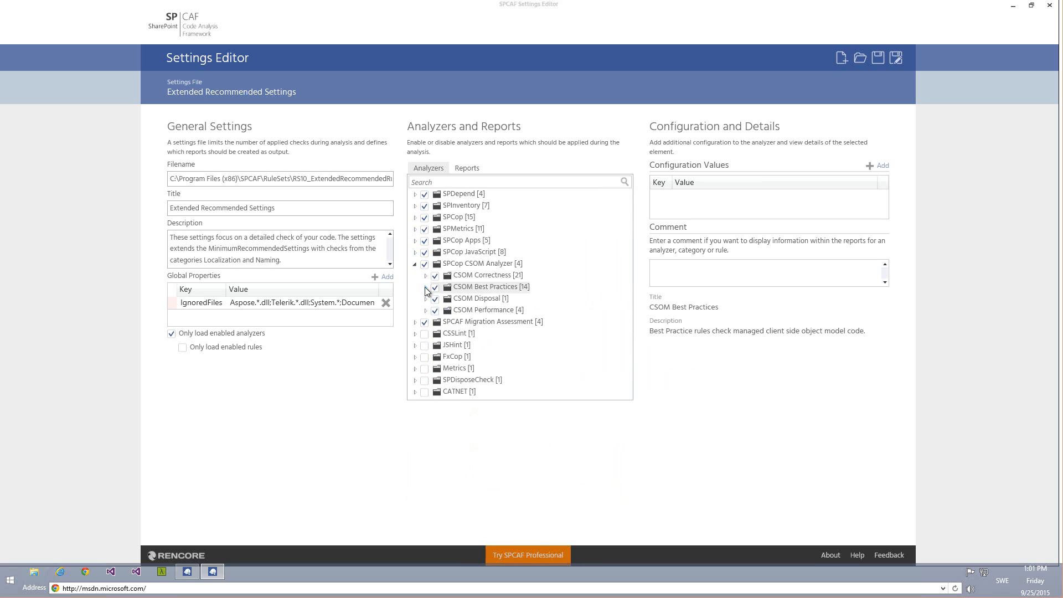
left_click(416, 264)
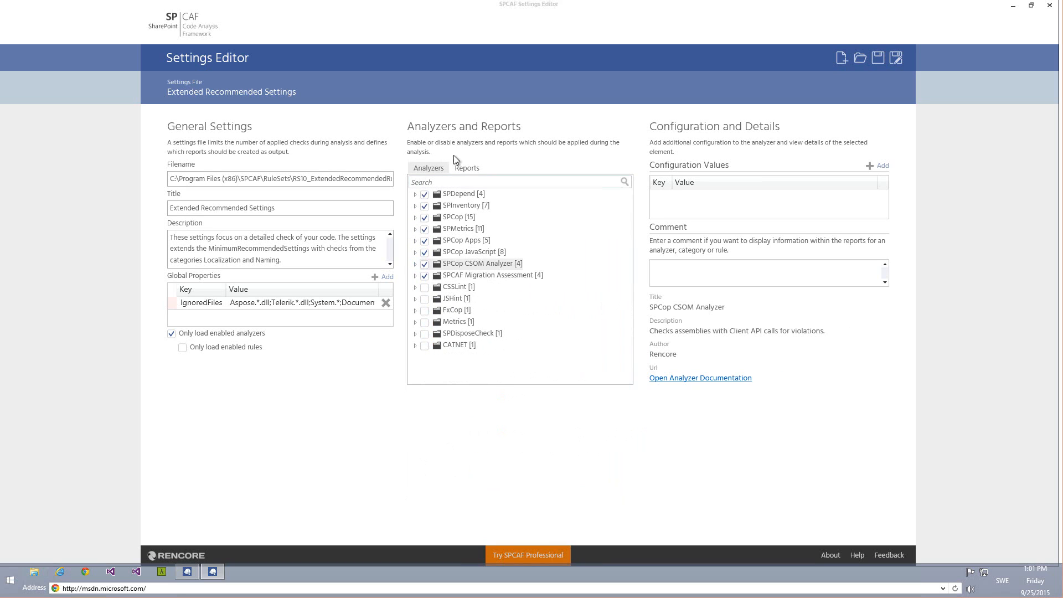
- Examine the available reports and the sections inside the SharePoint Code Inventory and Code Dependencies reports
left_click(471, 169)
left_click(414, 181)
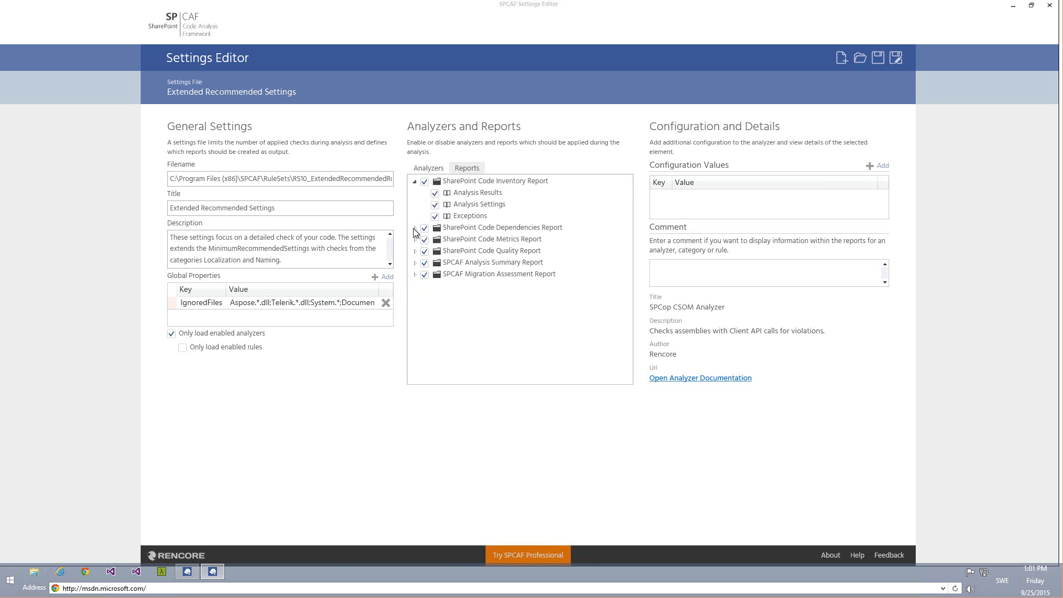
left_click(415, 228)
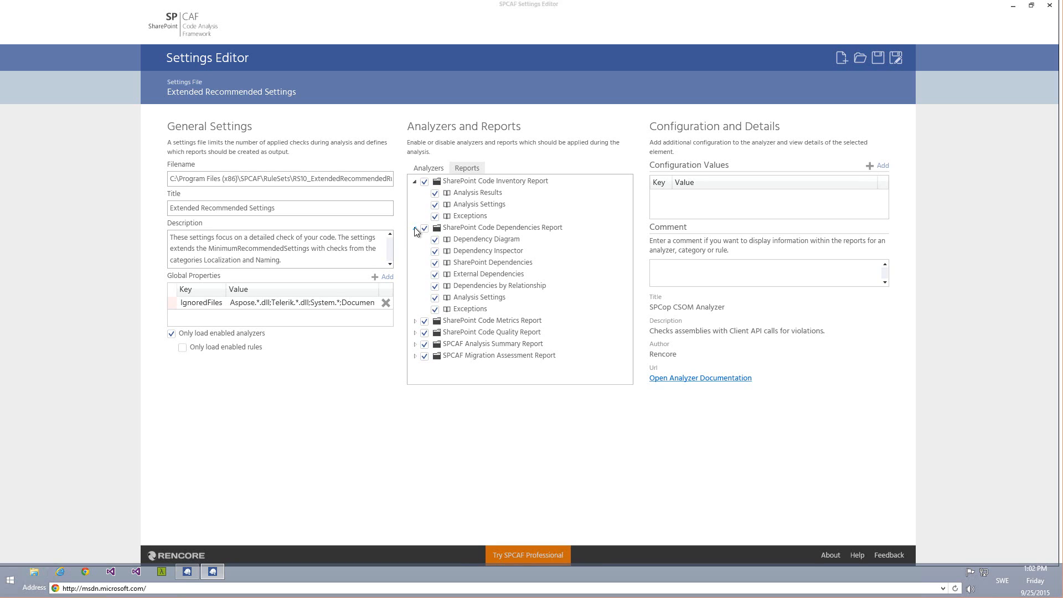
left_click(415, 228)
- Title the settings "My Specific Config" and describe them as "In addition to the extended rules, we're adding CSOM and Migration Assessment."
triple_click(313, 211)
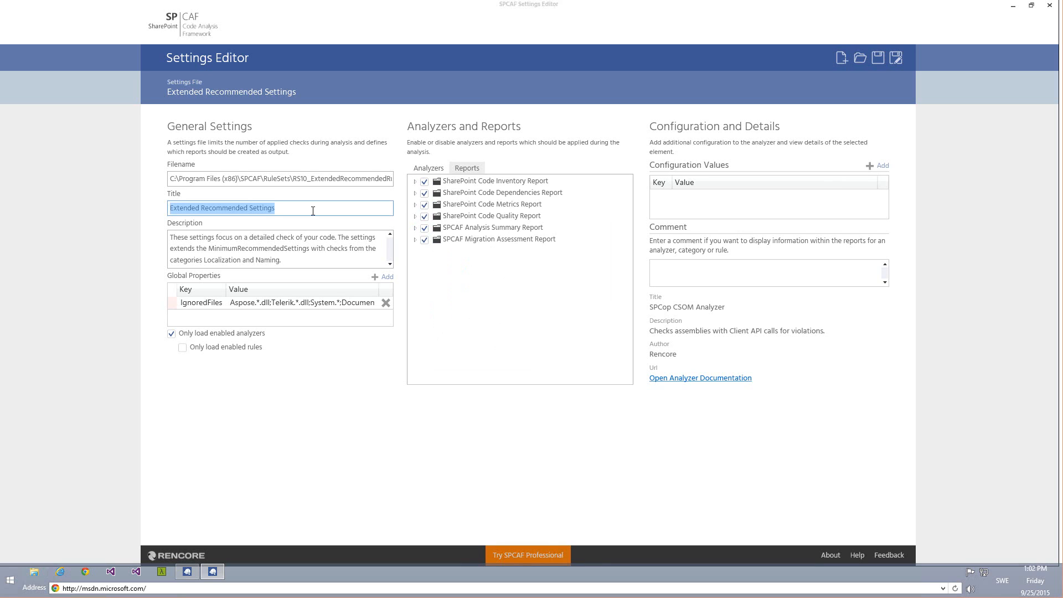
type("My Specific Config")
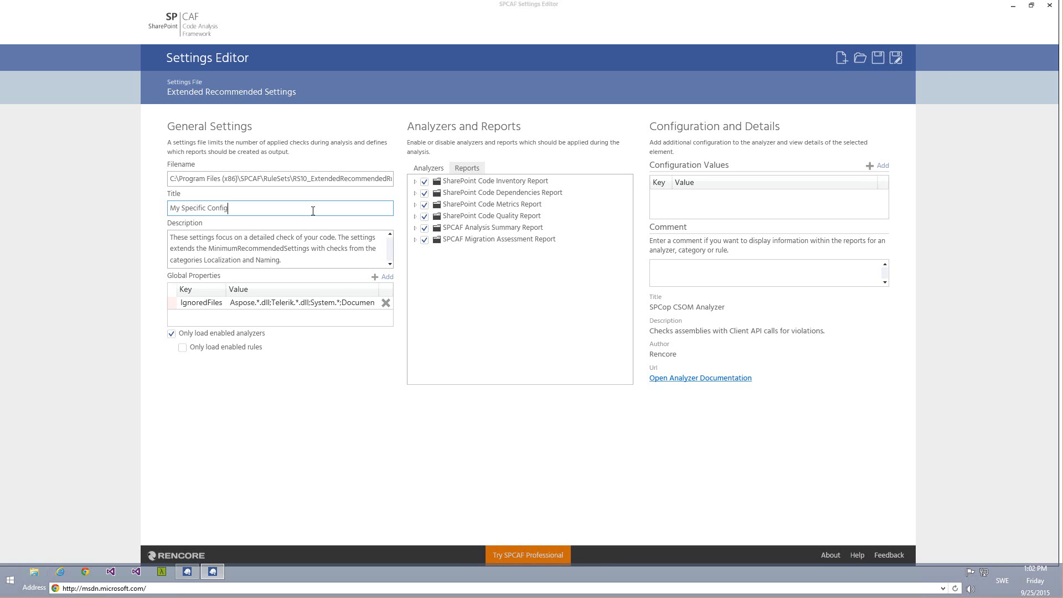
left_click(262, 256)
key("ctrl+a")
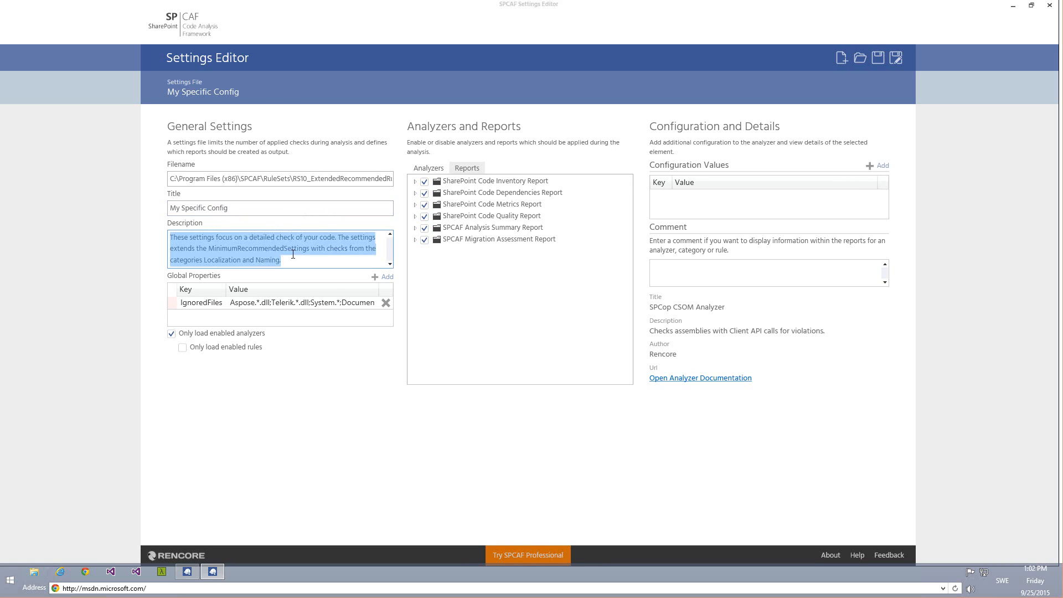
key("BackSpace")
type("IN addition")
key("ctrl+a")
type("In addition to the extended rules, we're adding CSOM and Migration Assessment.")
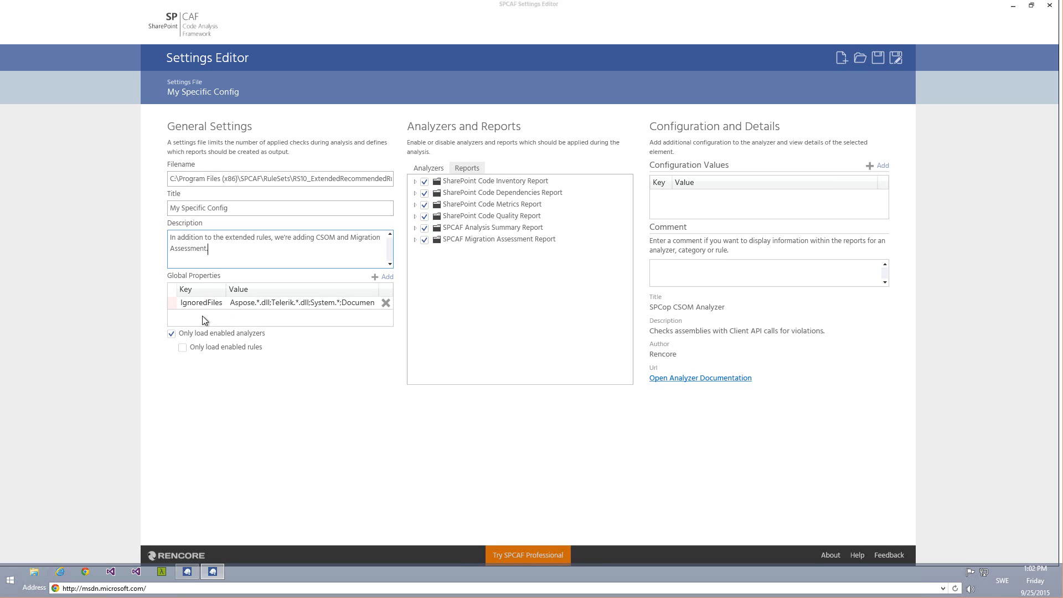
- Review the full list of file patterns in the IgnoredFiles global property from end to start
left_click(251, 305)
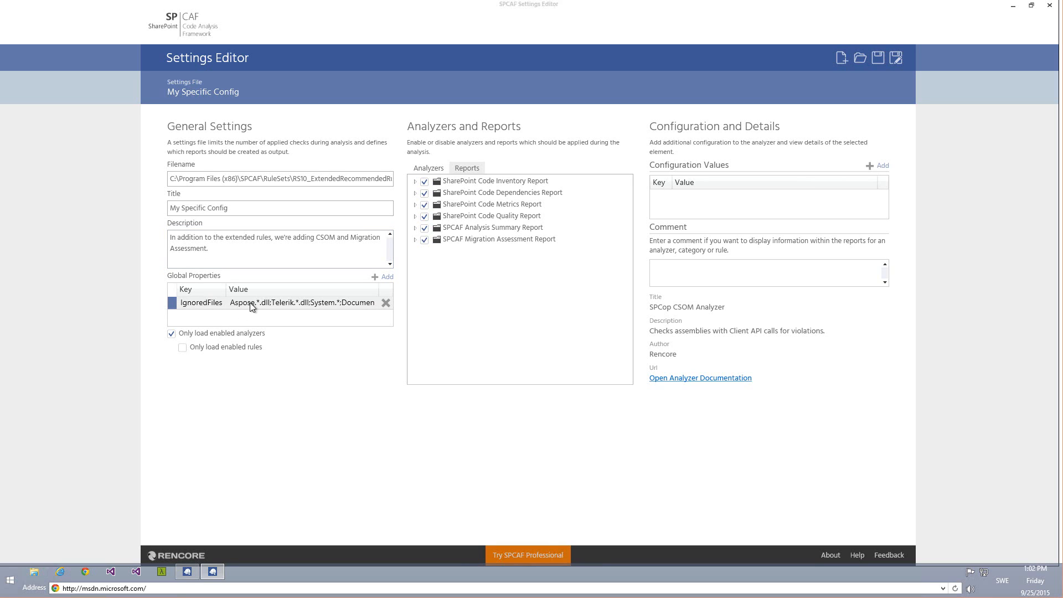
left_click(319, 300)
key("End")
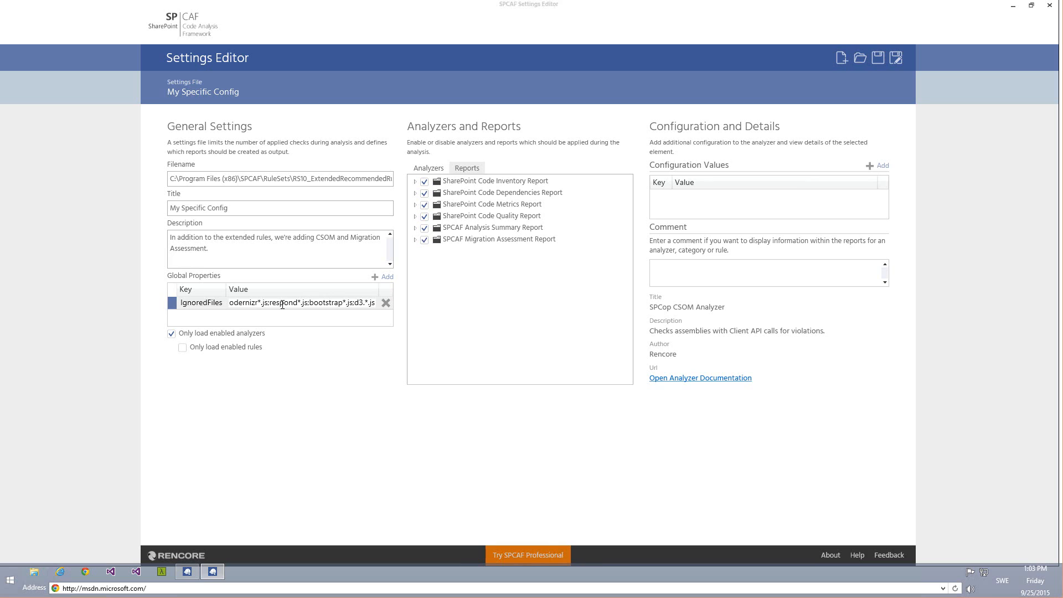
key("Home")
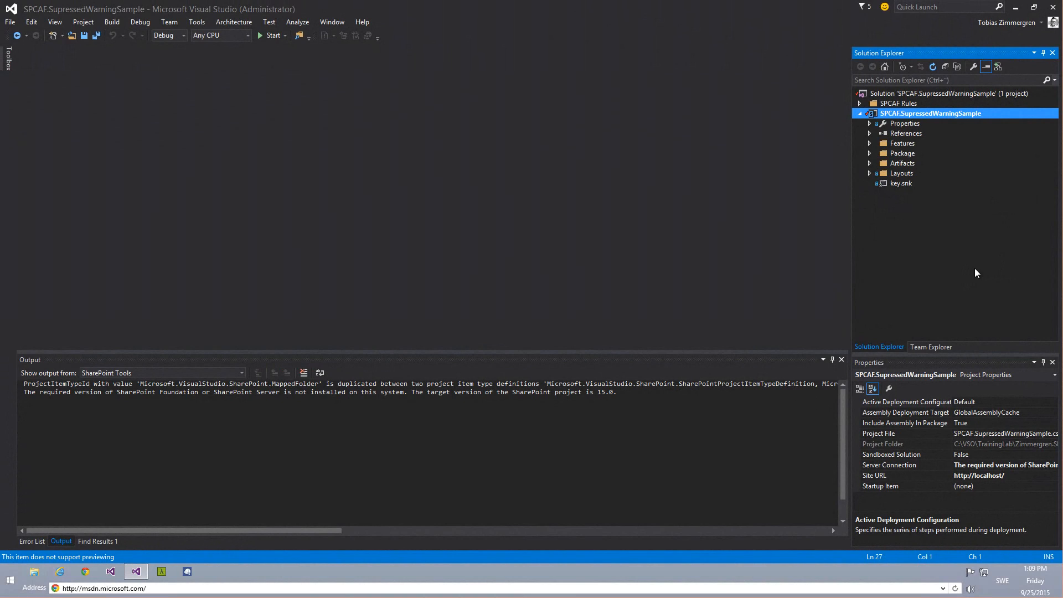
- In Visual Studio, select the "Extended Recommended Settings + CSOM" rule set for the SPCAF.SupressedWarningSample project and open it in the SPCAF Settings Editor
right_click(885, 115)
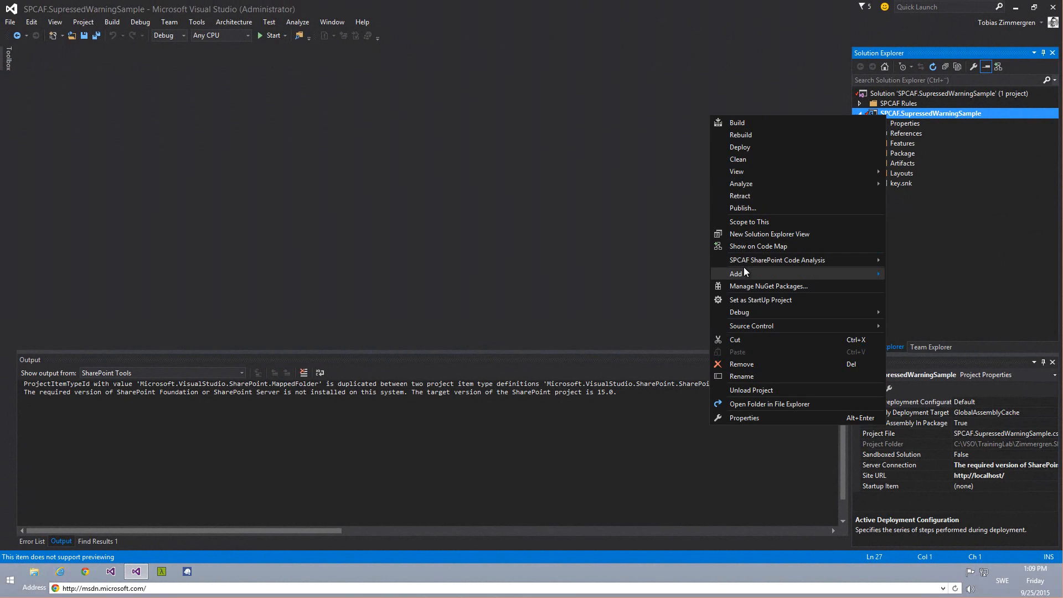
mouse_move(750, 265)
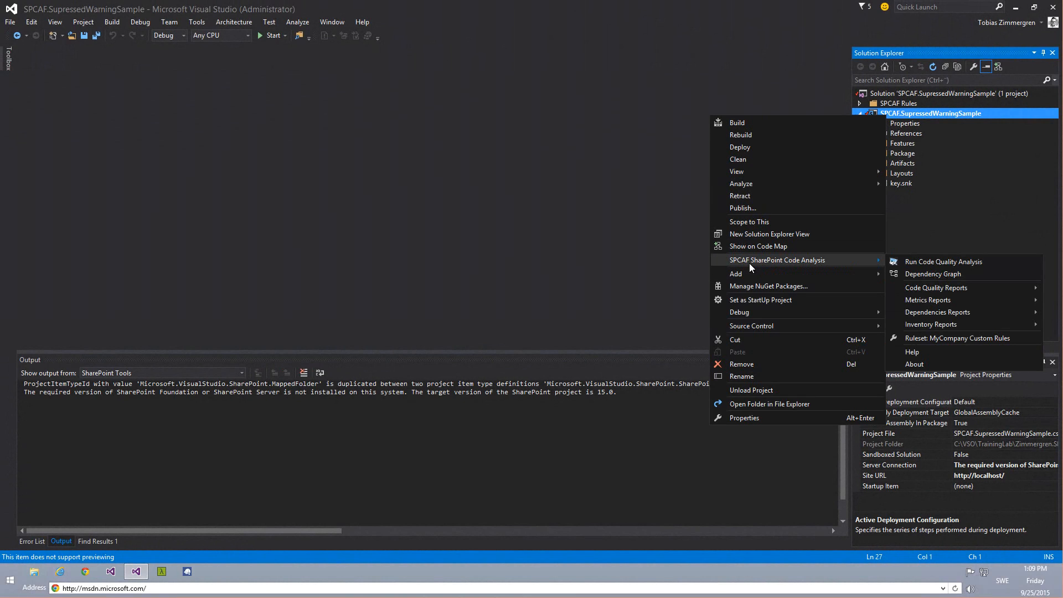
left_click(957, 338)
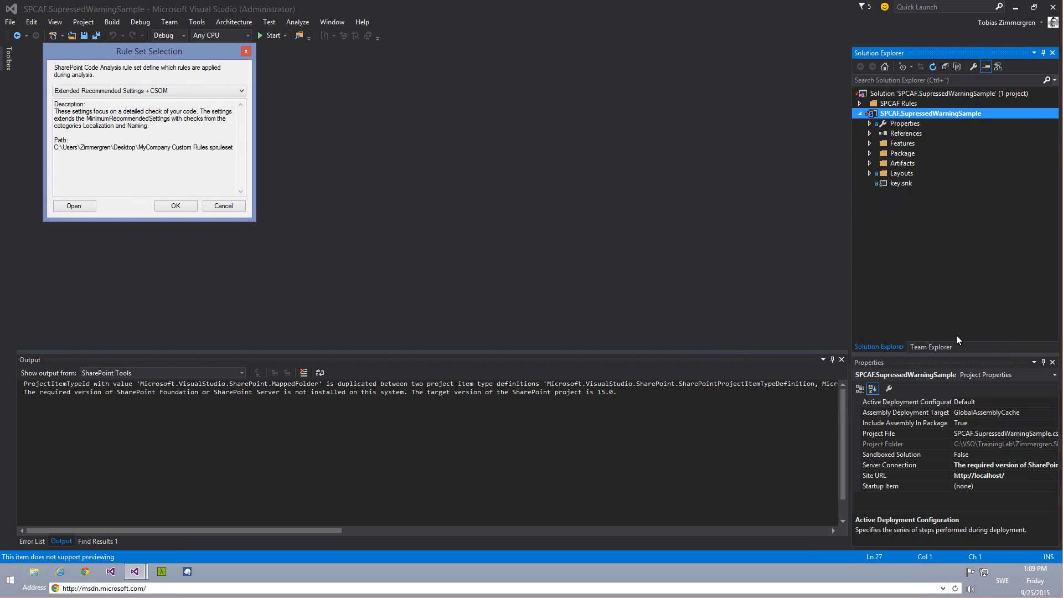
left_click(139, 91)
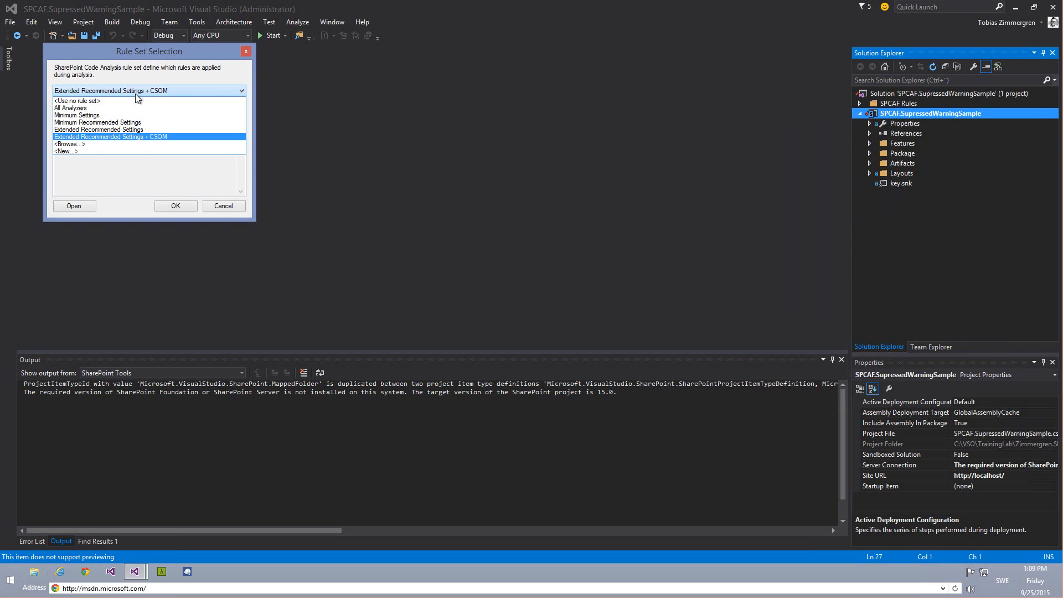
left_click(155, 139)
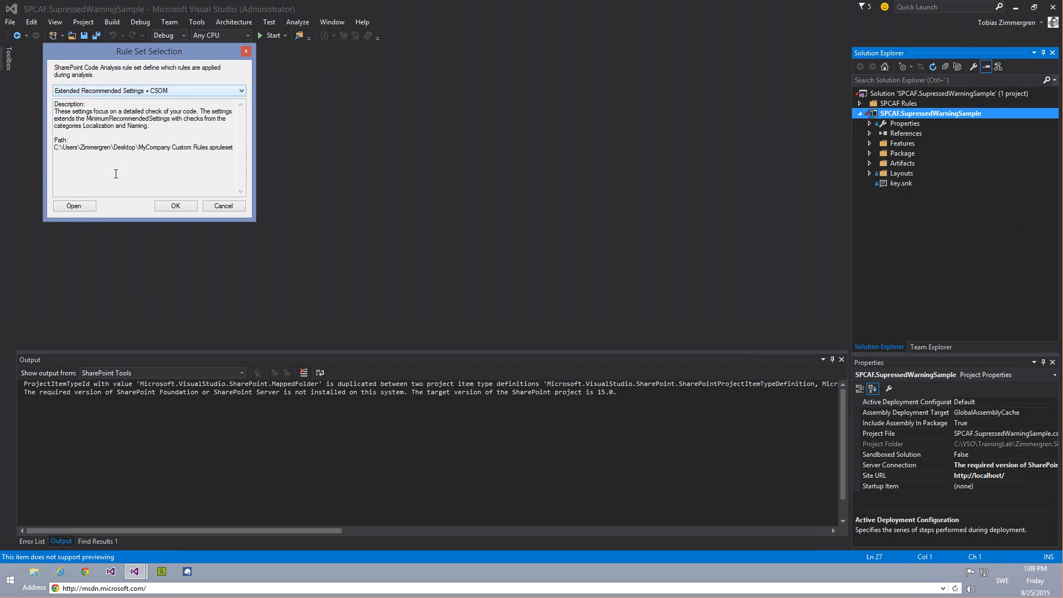
left_click(90, 207)
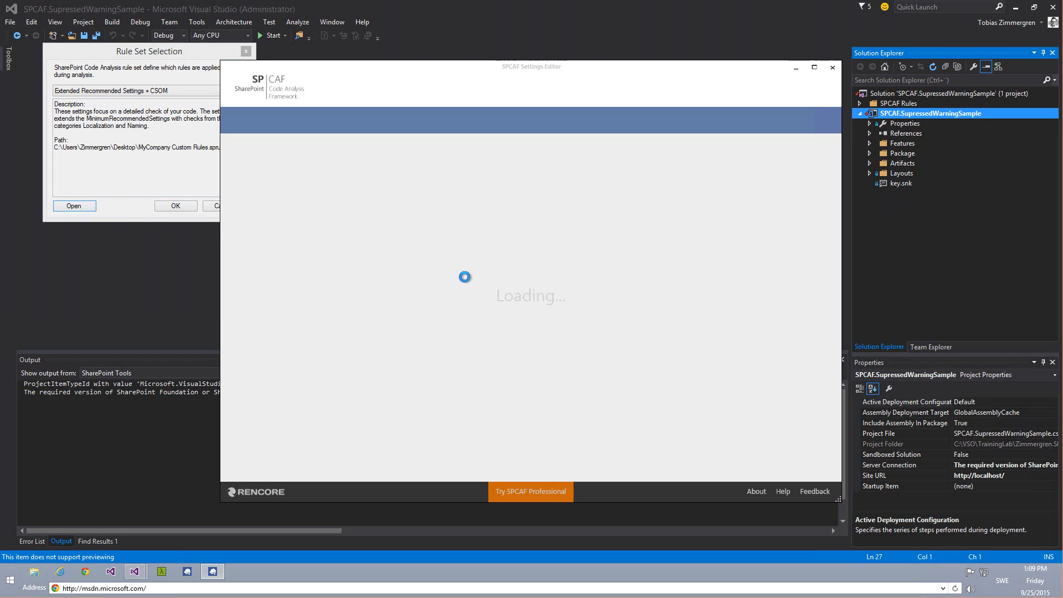